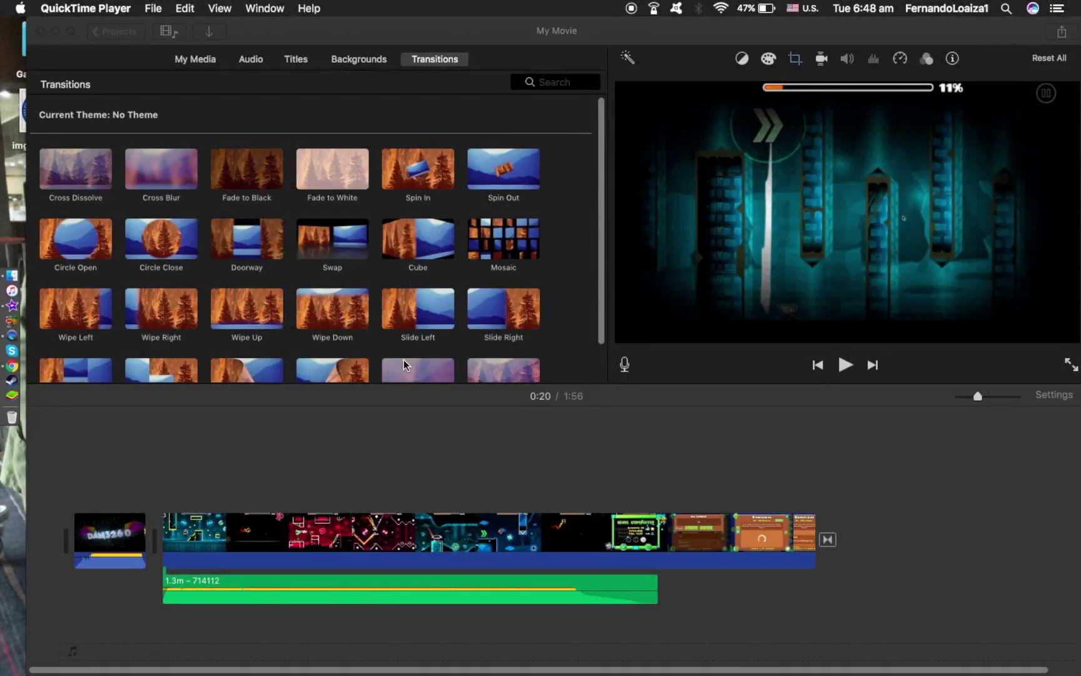
Make the My Movie project window active and shift it slightly left.
{"action": "left_click", "coordinate": [129, 485]}
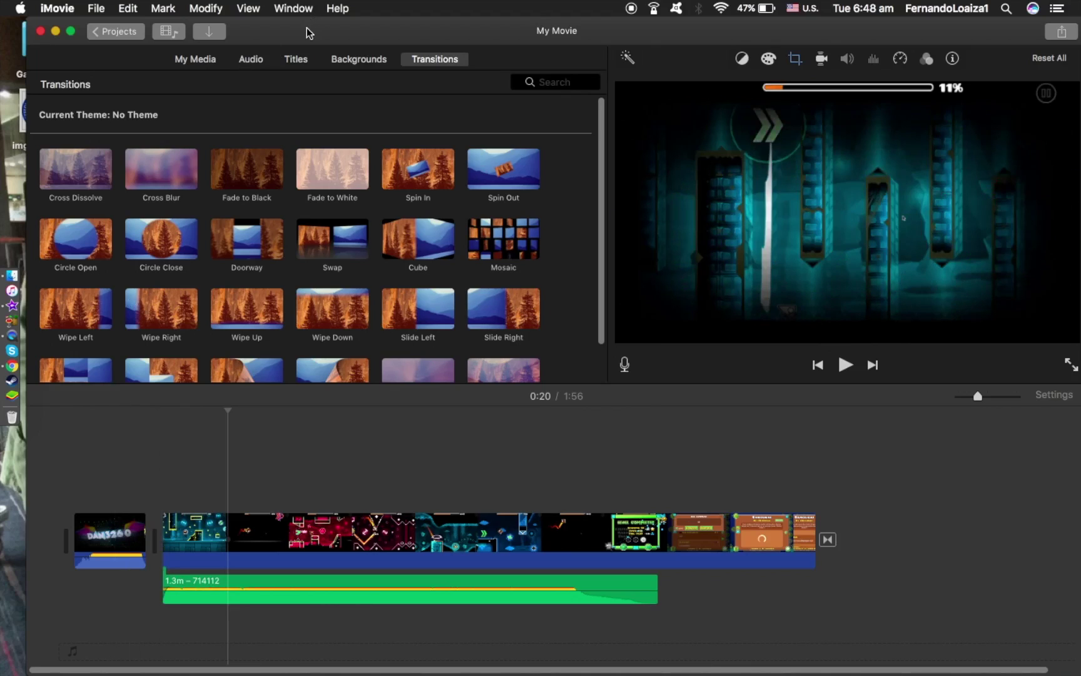
{"action": "left_click_drag", "start_coordinate": [306, 33], "coordinate": [302, 33]}
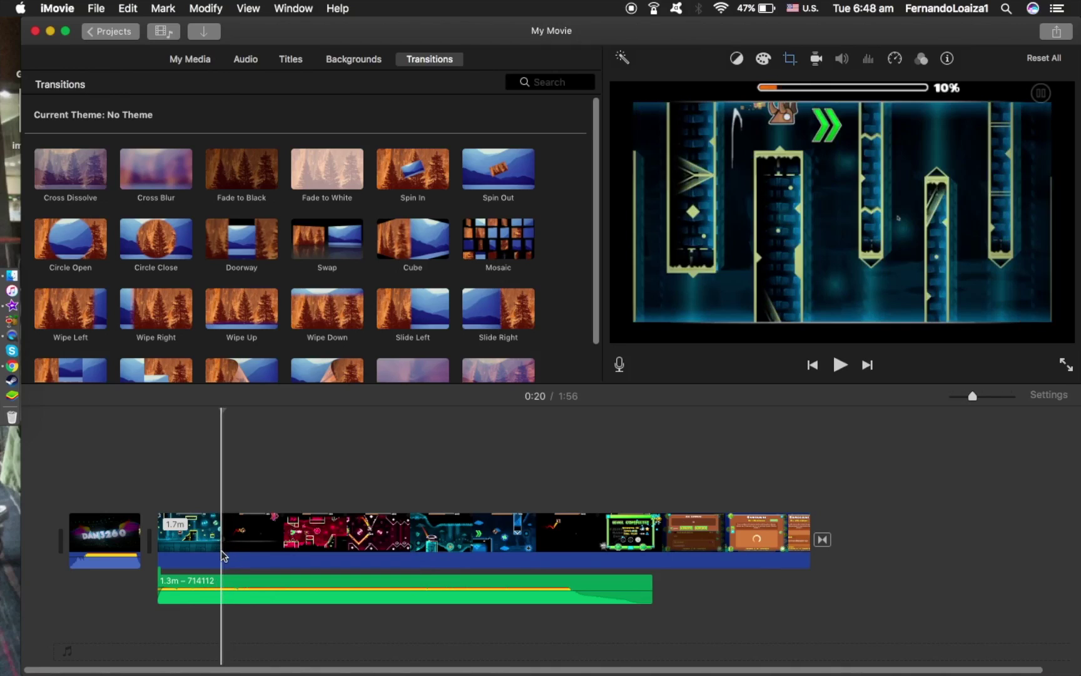
{"action": "left_click", "coordinate": [171, 540]}
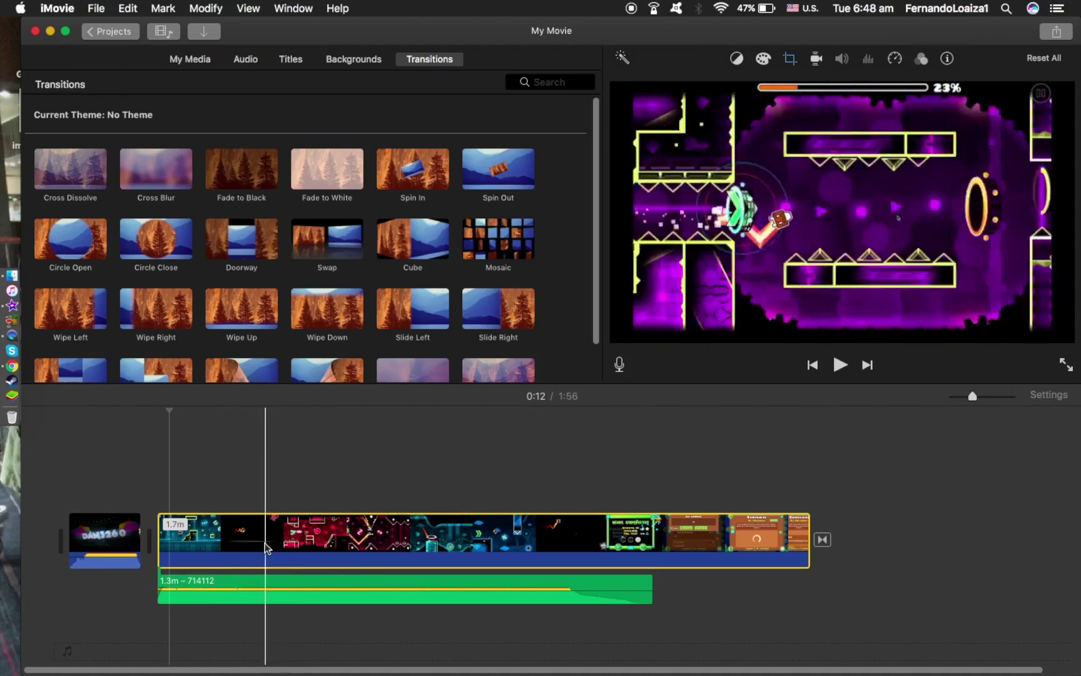
{"action": "key", "text": "space"}
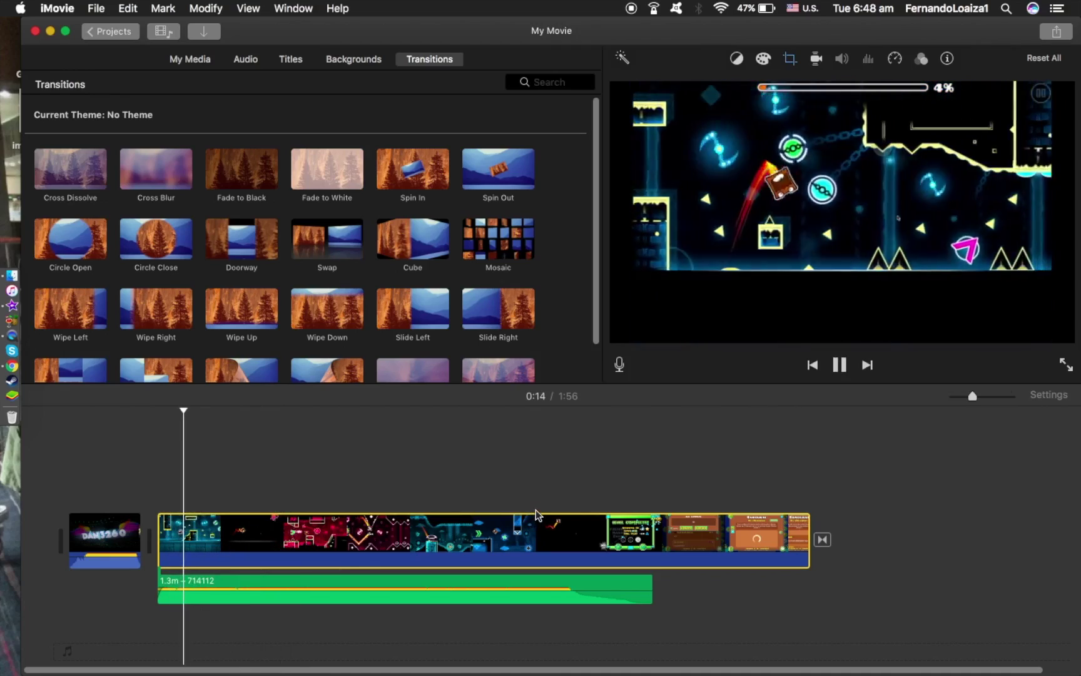
{"action": "key", "text": "space"}
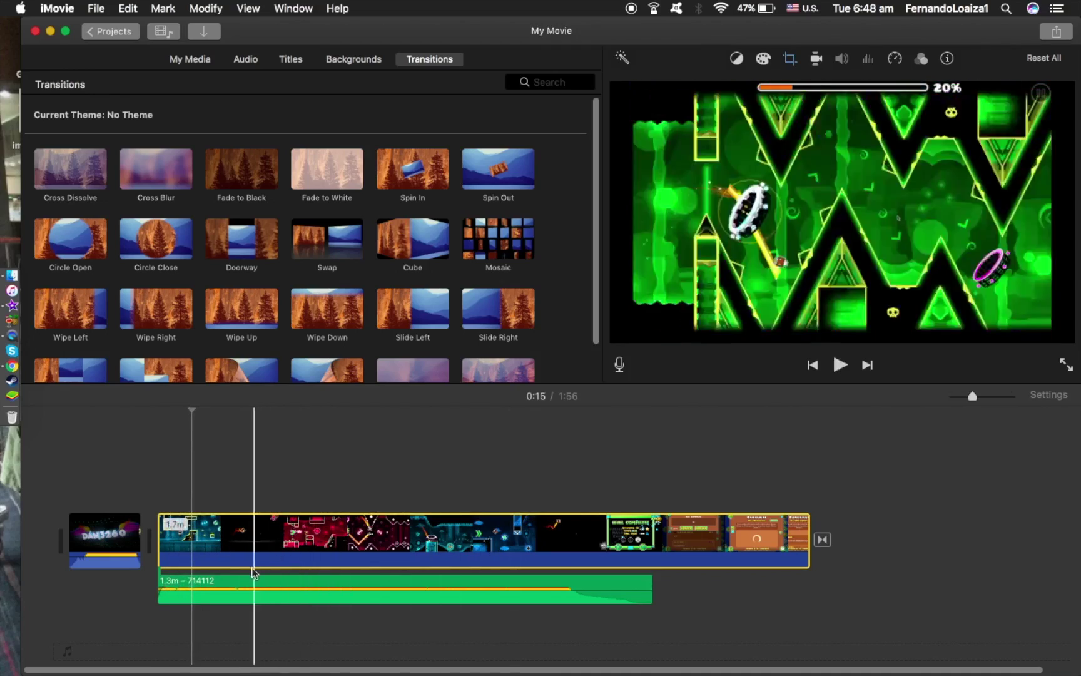
{"action": "left_click", "coordinate": [242, 583]}
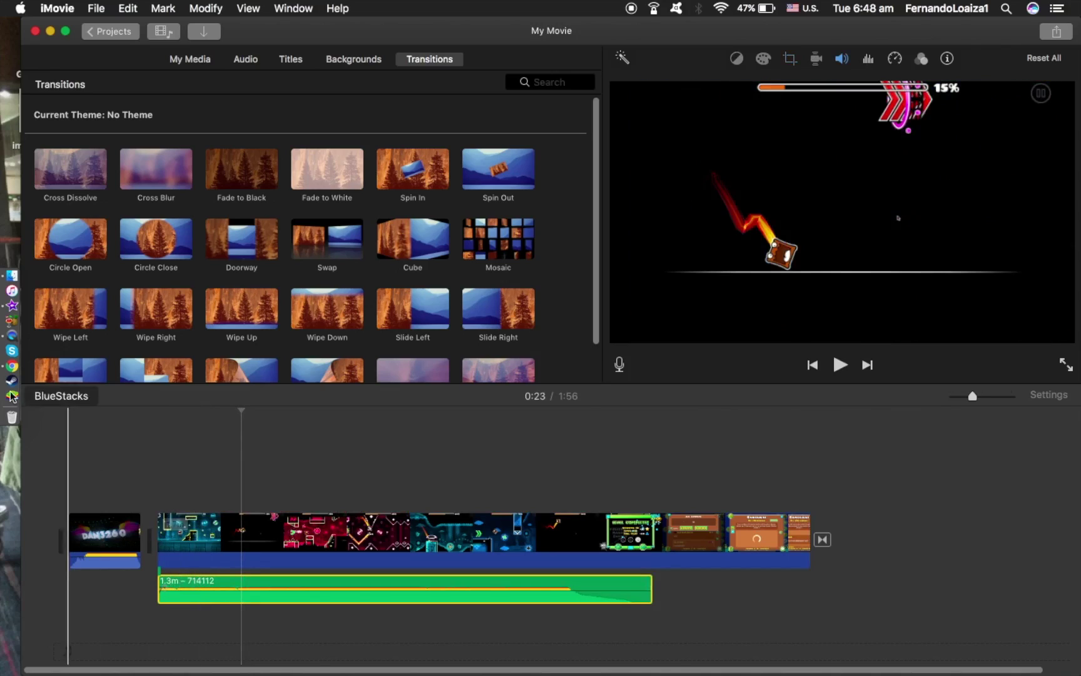
{"action": "left_click", "coordinate": [2, 276]}
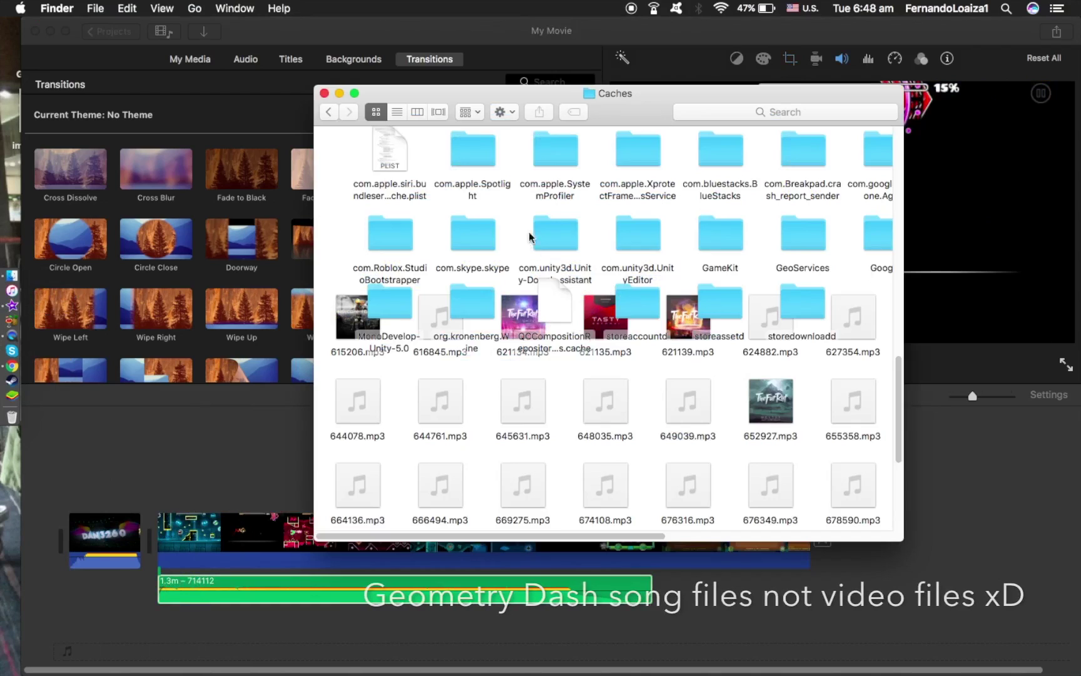
Return to the My Movie project and play the end of the movie.
{"action": "scroll", "coordinate": [731, 321], "scroll_direction": "down", "scroll_amount": 1}
{"action": "scroll", "coordinate": [731, 322], "scroll_direction": "up", "scroll_amount": 3}
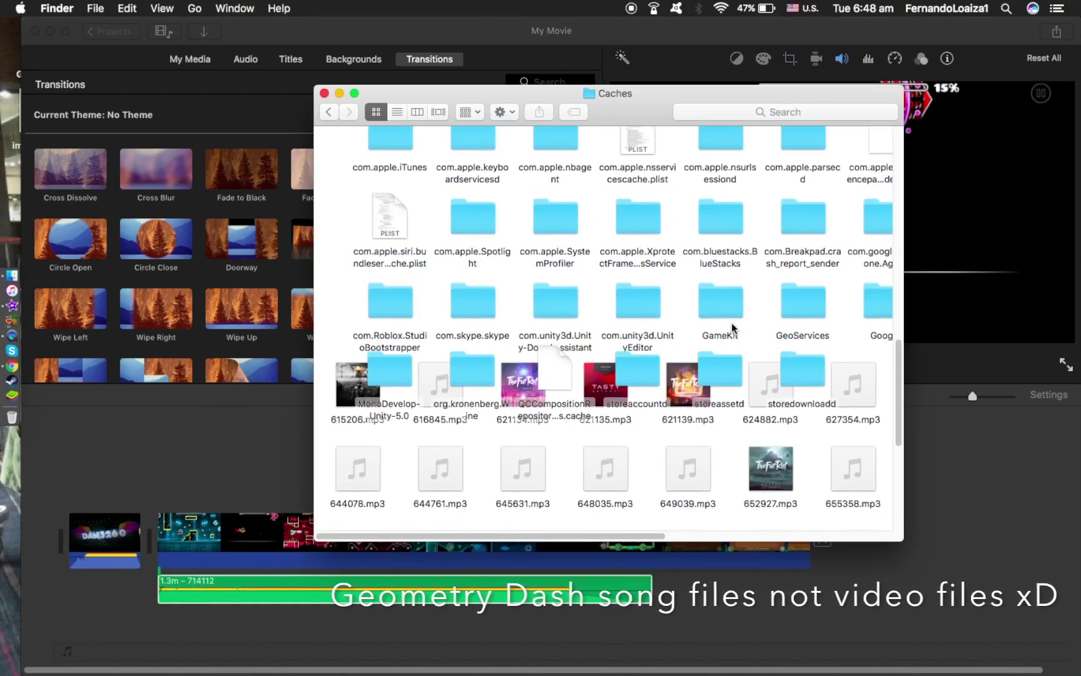
{"action": "left_click", "coordinate": [298, 418]}
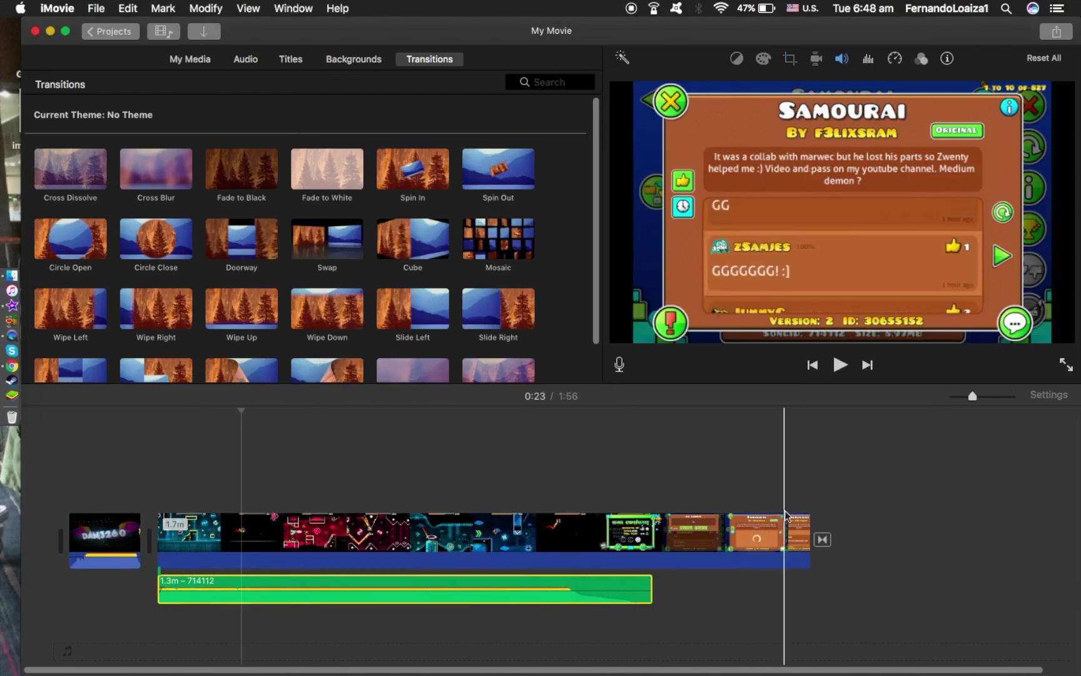
{"action": "key", "text": "space"}
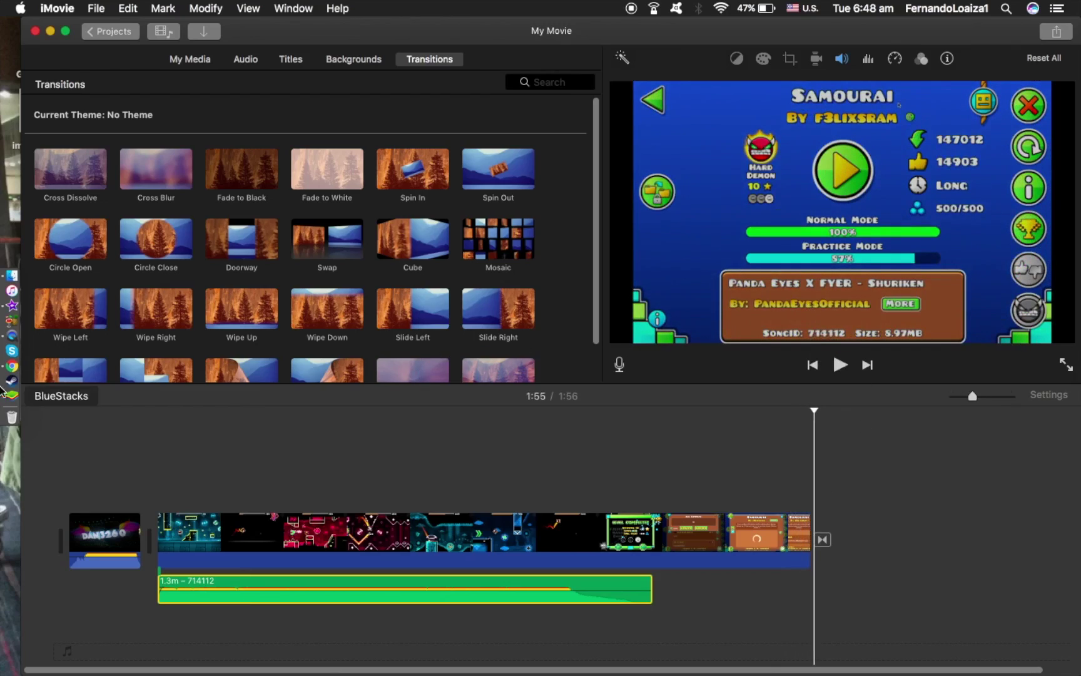
Search the Caches folder for '714' and drag 714112.mp3 toward the movie timeline.
{"action": "left_click", "coordinate": [11, 275]}
{"action": "left_click", "coordinate": [782, 112]}
{"action": "type", "text": "714112"}
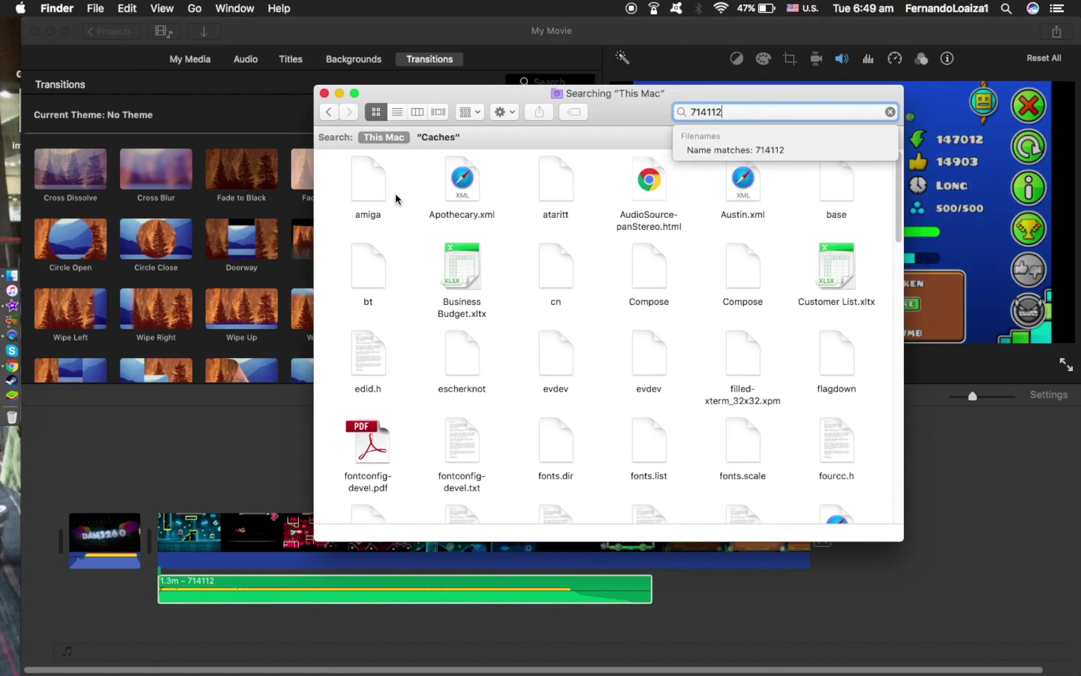
{"action": "left_click", "coordinate": [449, 135]}
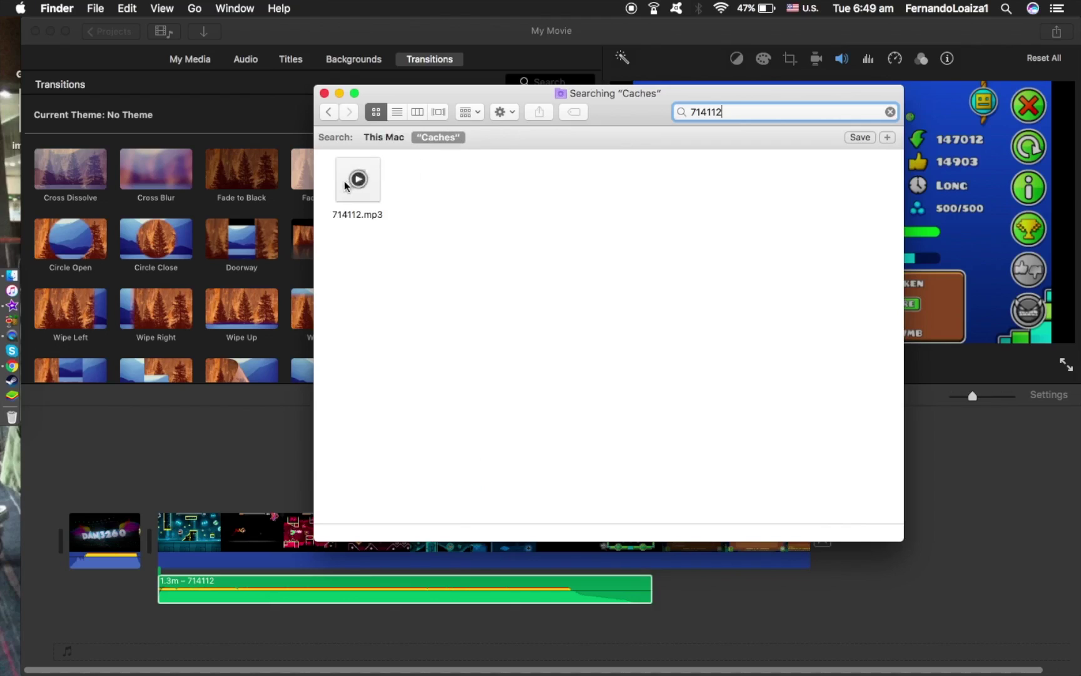
{"action": "mouse_move", "coordinate": [346, 189]}
{"action": "left_click_drag", "start_coordinate": [345, 189], "coordinate": [435, 271]}
{"action": "left_click", "coordinate": [324, 93]}
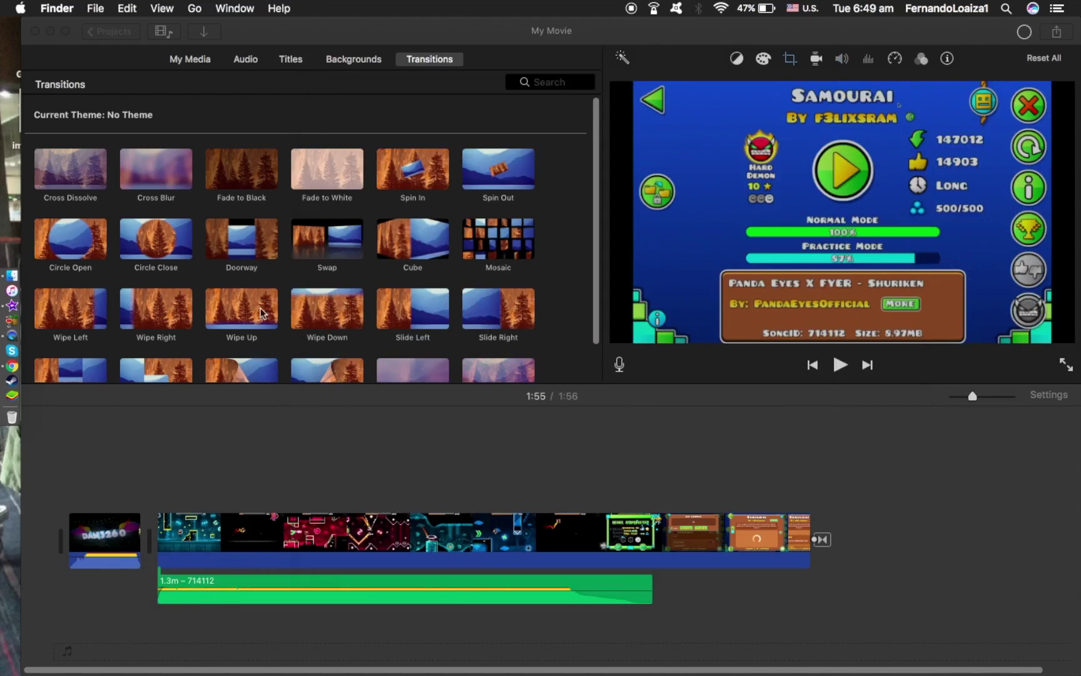
{"action": "left_click", "coordinate": [183, 600]}
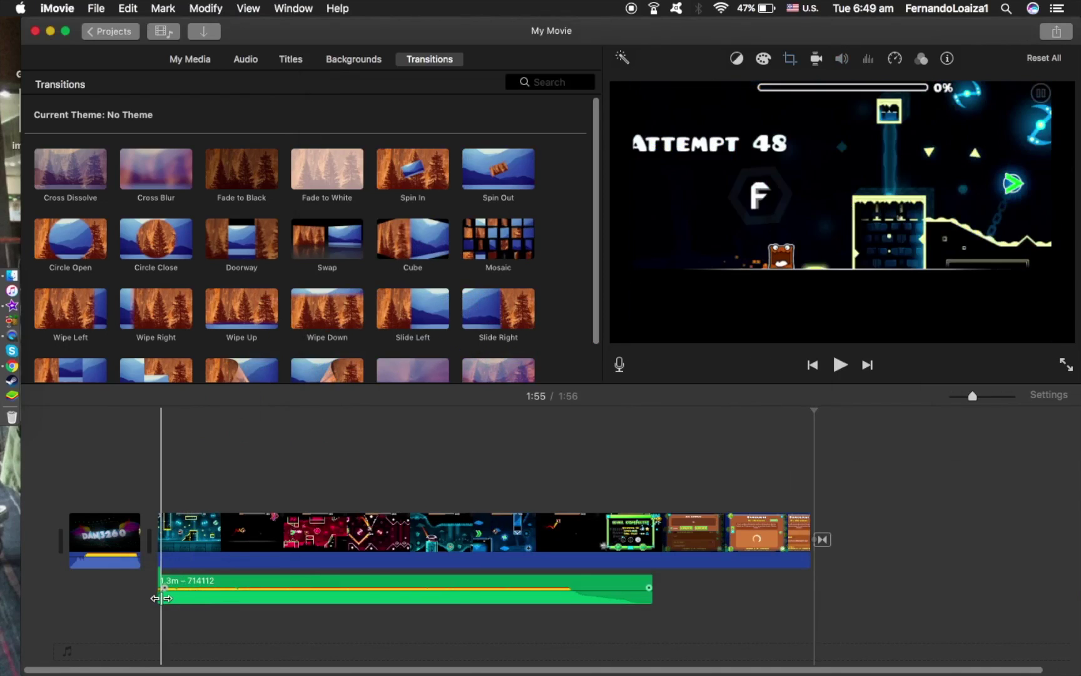
{"action": "left_click_drag", "start_coordinate": [160, 594], "coordinate": [401, 607]}
{"action": "key", "text": "space"}
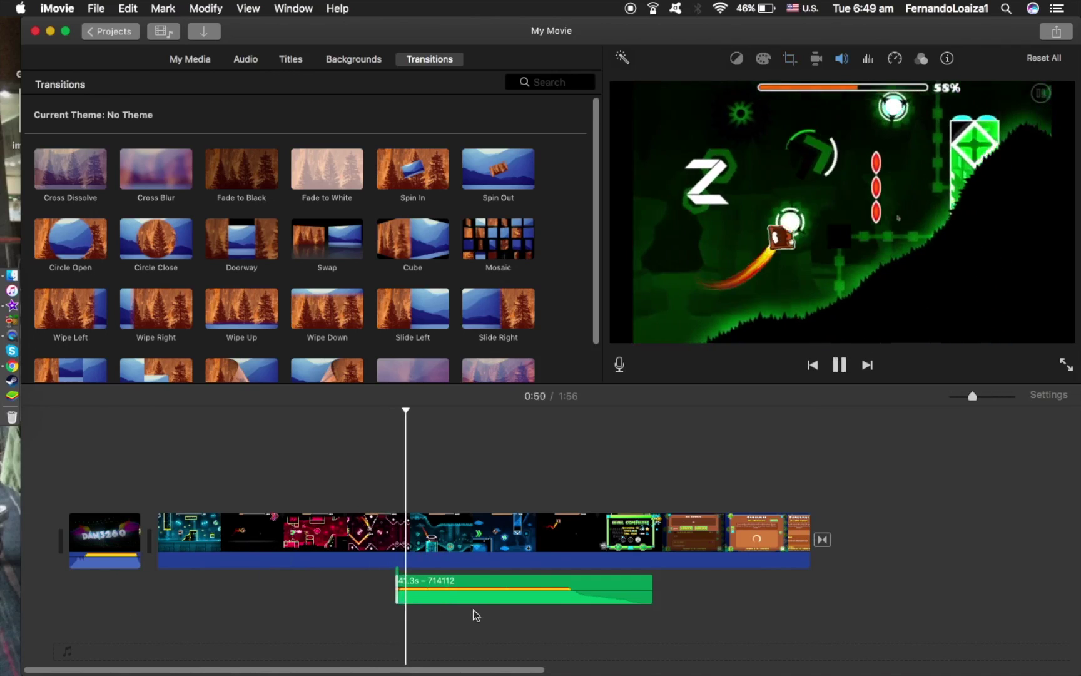
{"action": "key", "text": "space"}
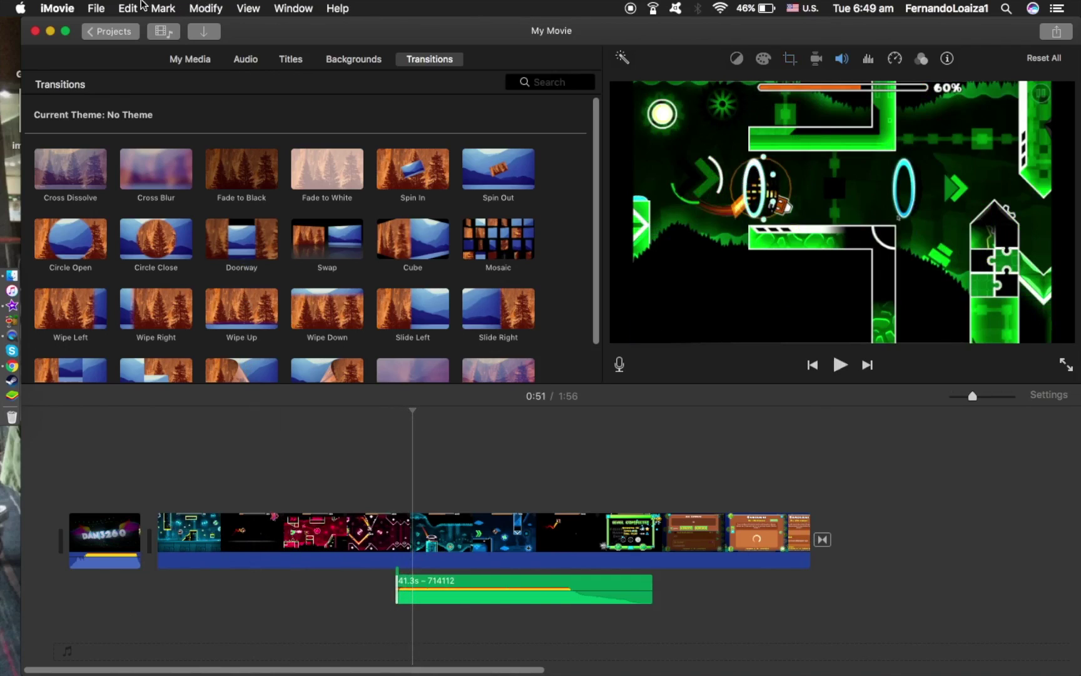
{"action": "left_click", "coordinate": [130, 8]}
{"action": "left_click", "coordinate": [138, 26]}
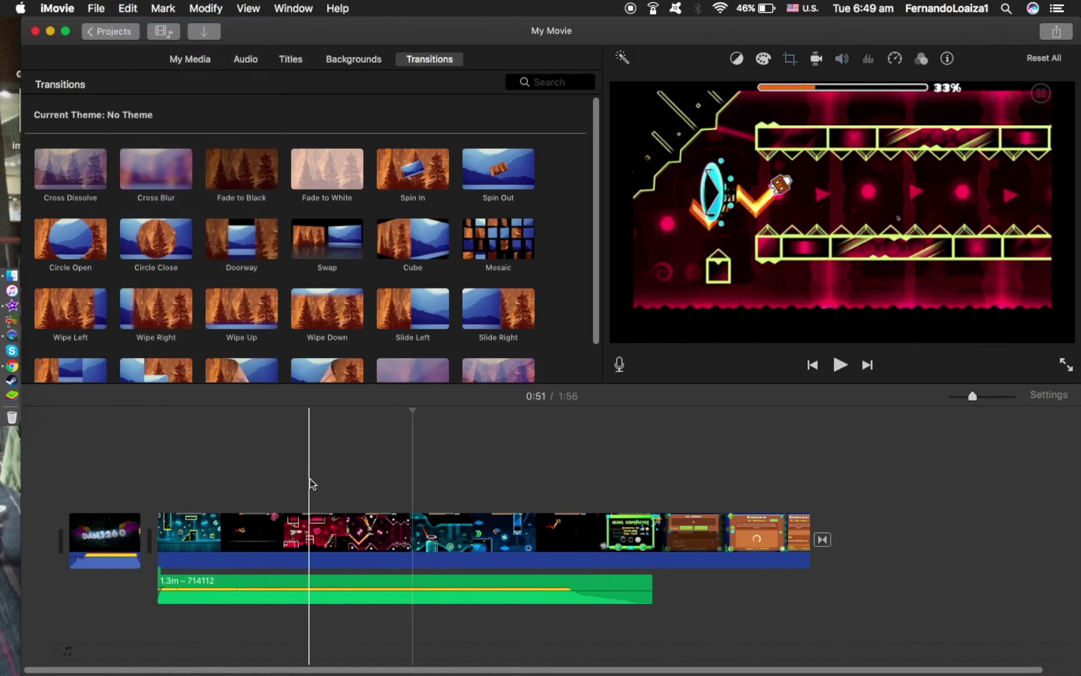
{"action": "left_click", "coordinate": [310, 482]}
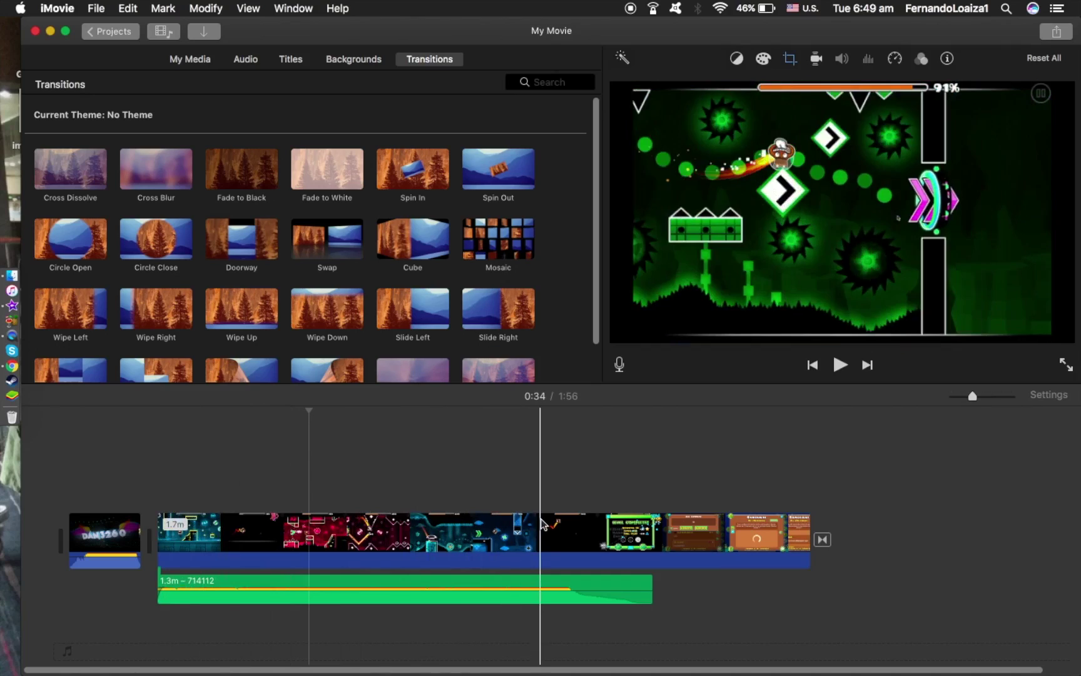
{"action": "key", "text": "space"}
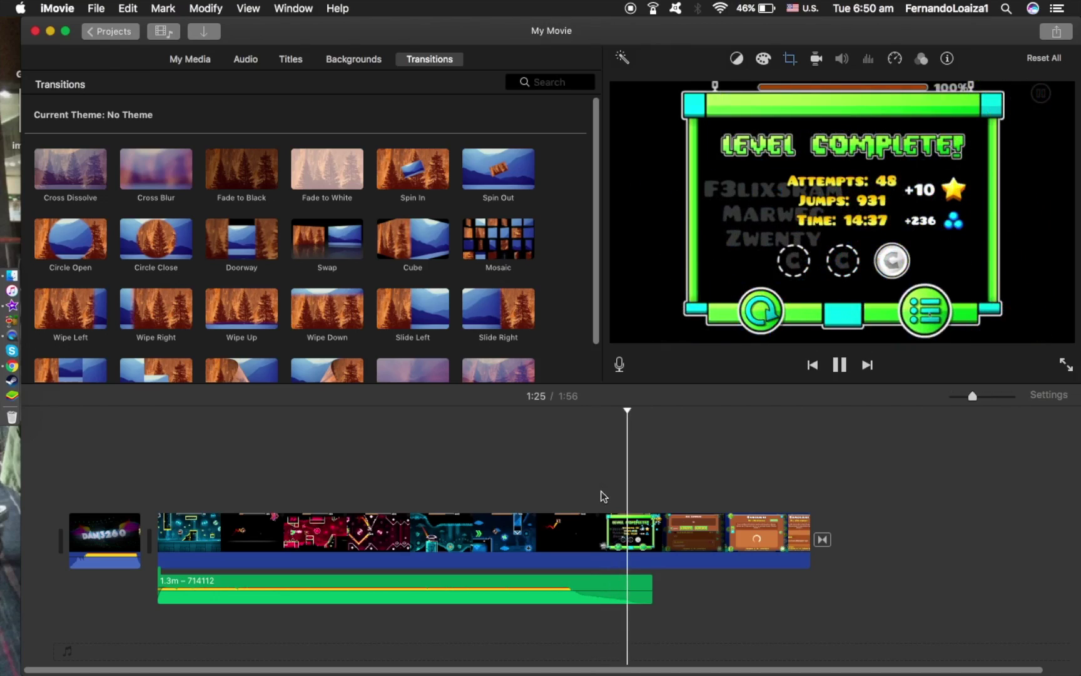
{"action": "key", "text": "space"}
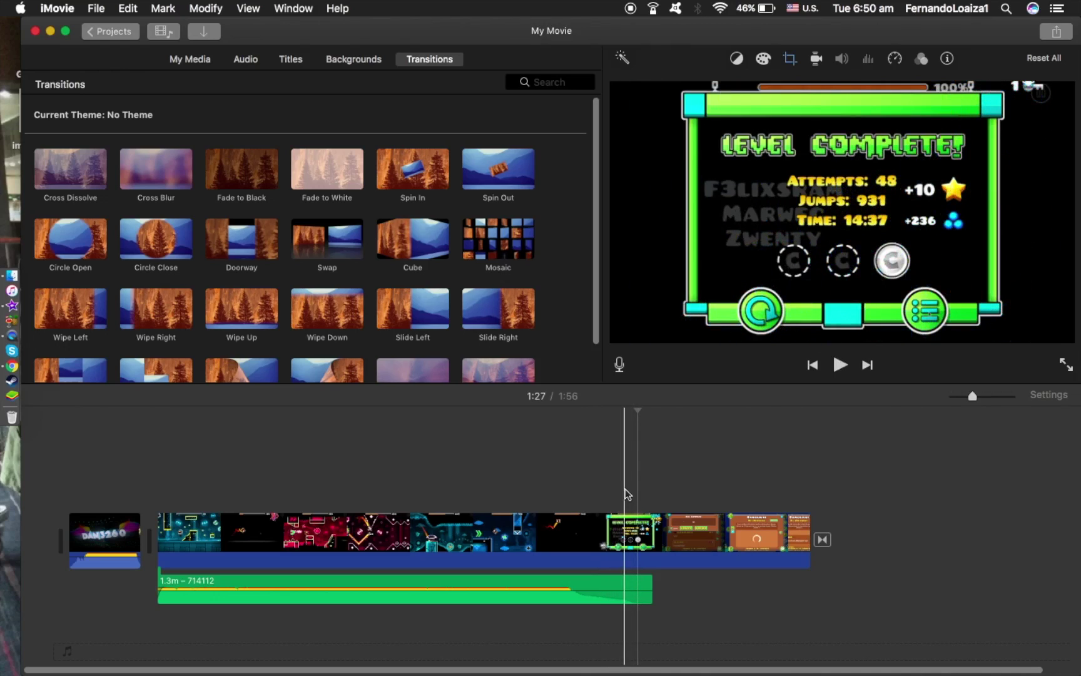
{"action": "key", "text": "space"}
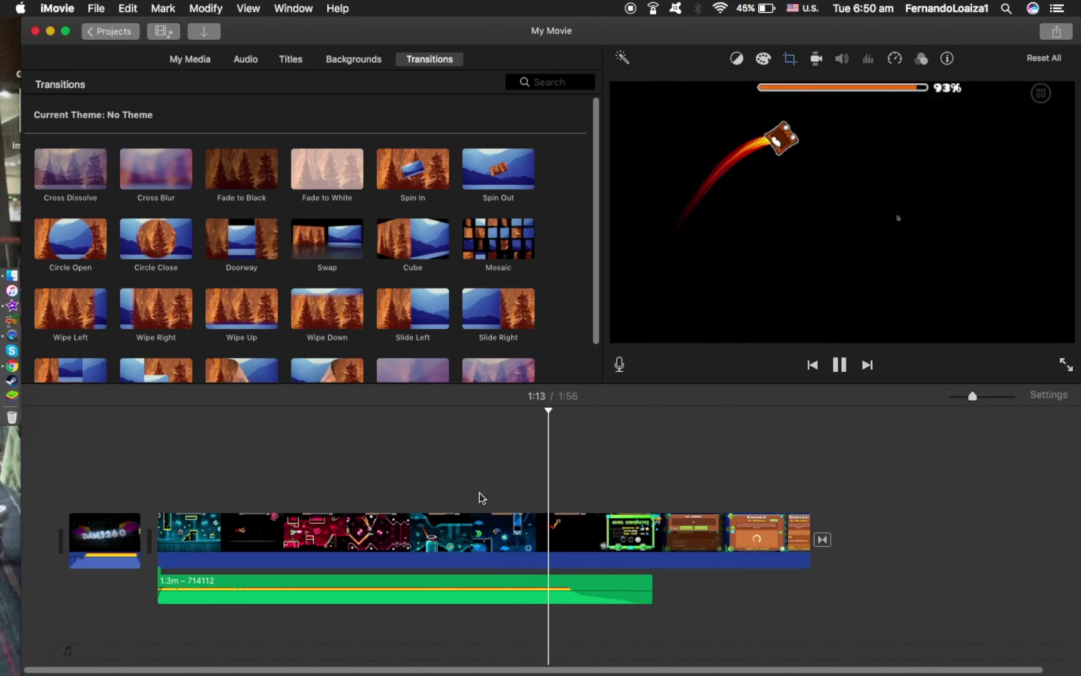
{"action": "key", "text": "space"}
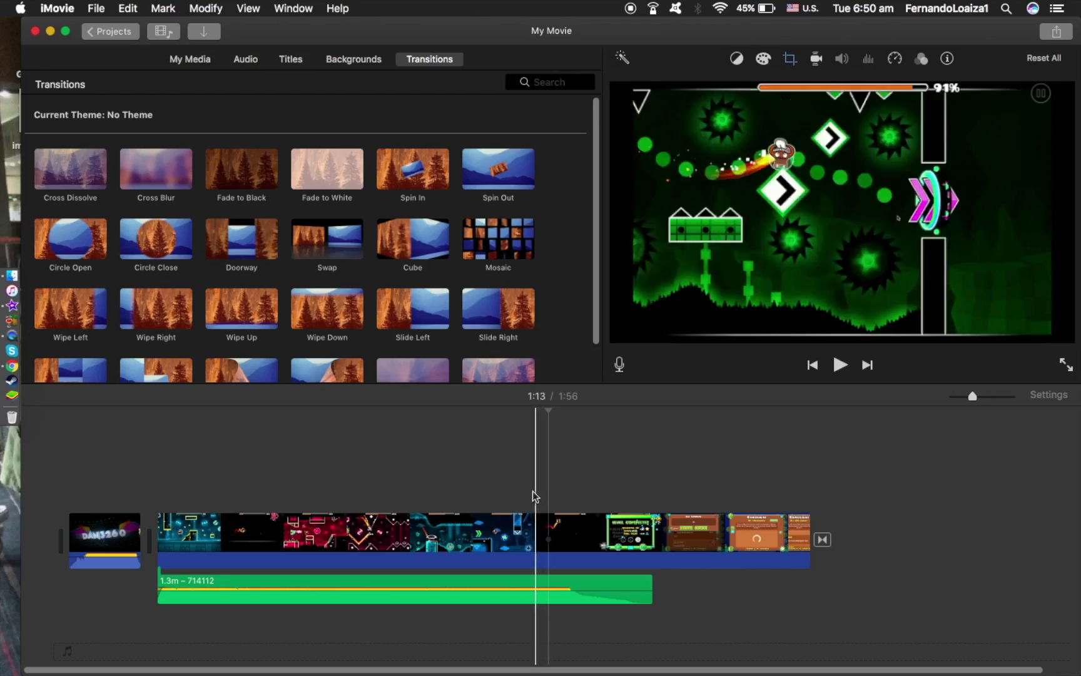
{"action": "key", "text": "space"}
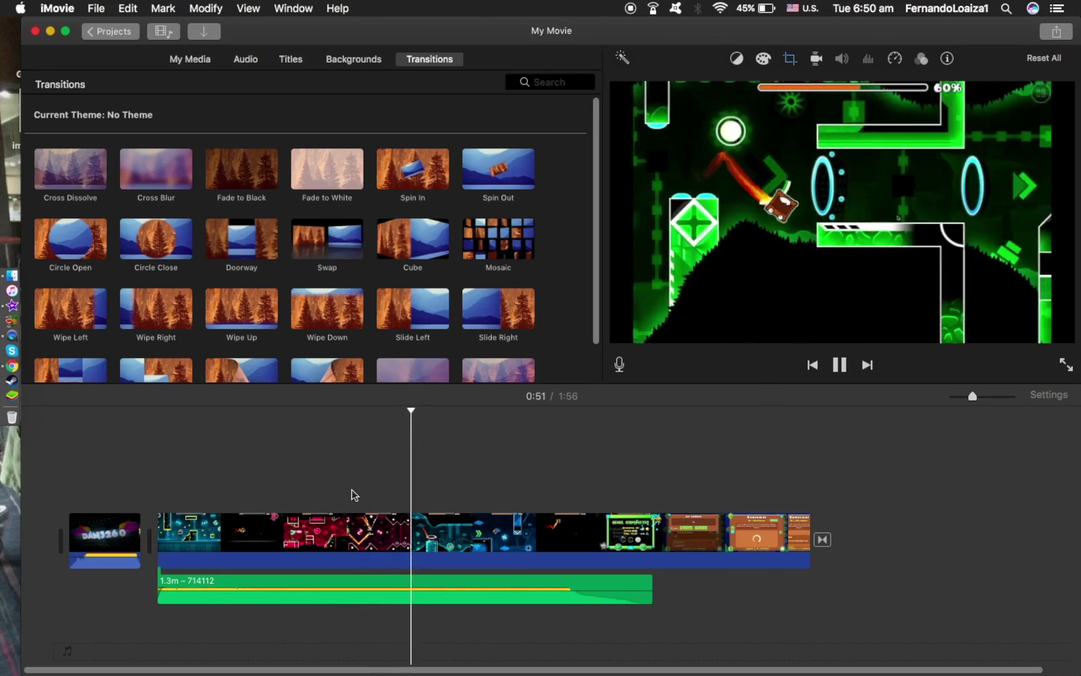
{"action": "key", "text": "space"}
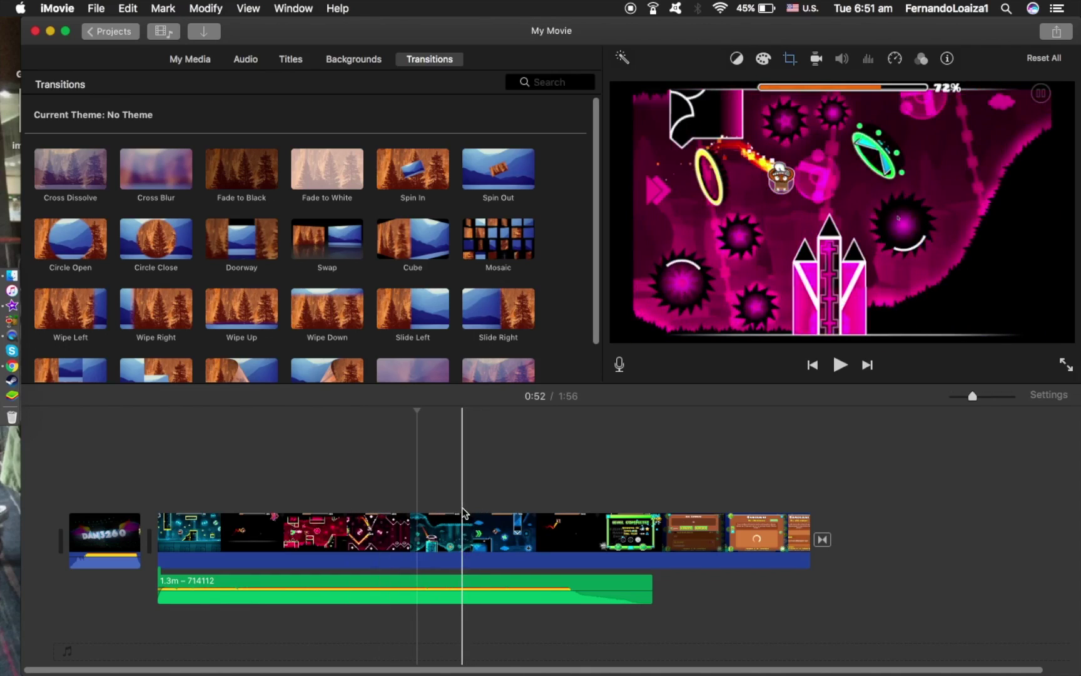
{"action": "left_click", "coordinate": [448, 550]}
{"action": "left_click", "coordinate": [100, 537]}
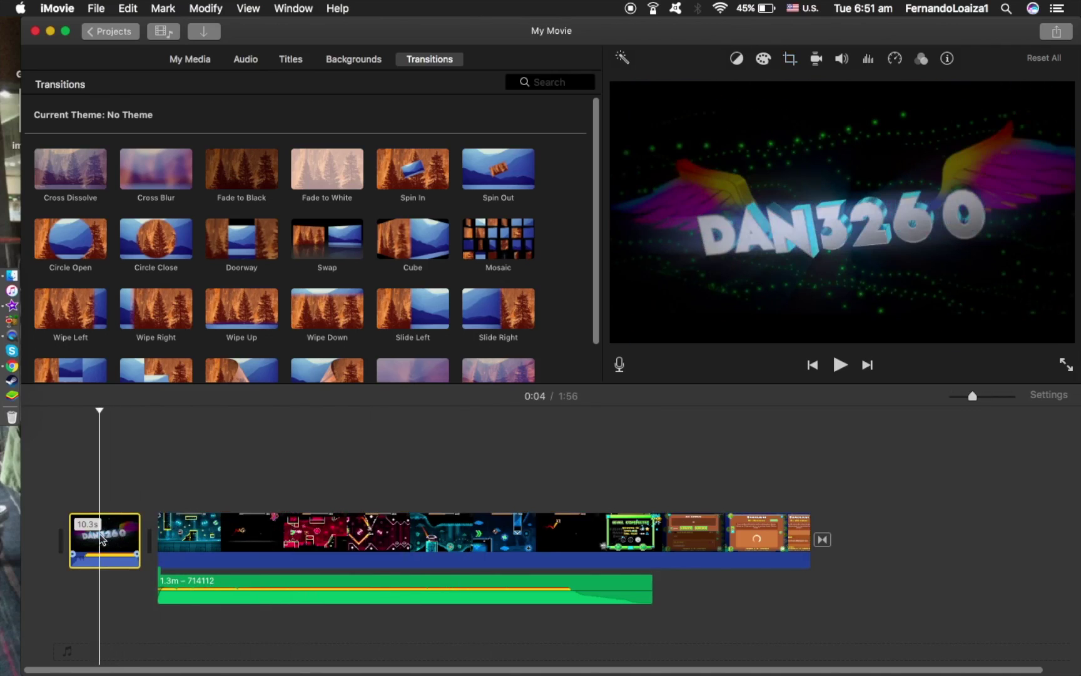
{"action": "key", "text": "space"}
{"action": "key", "text": "space"}
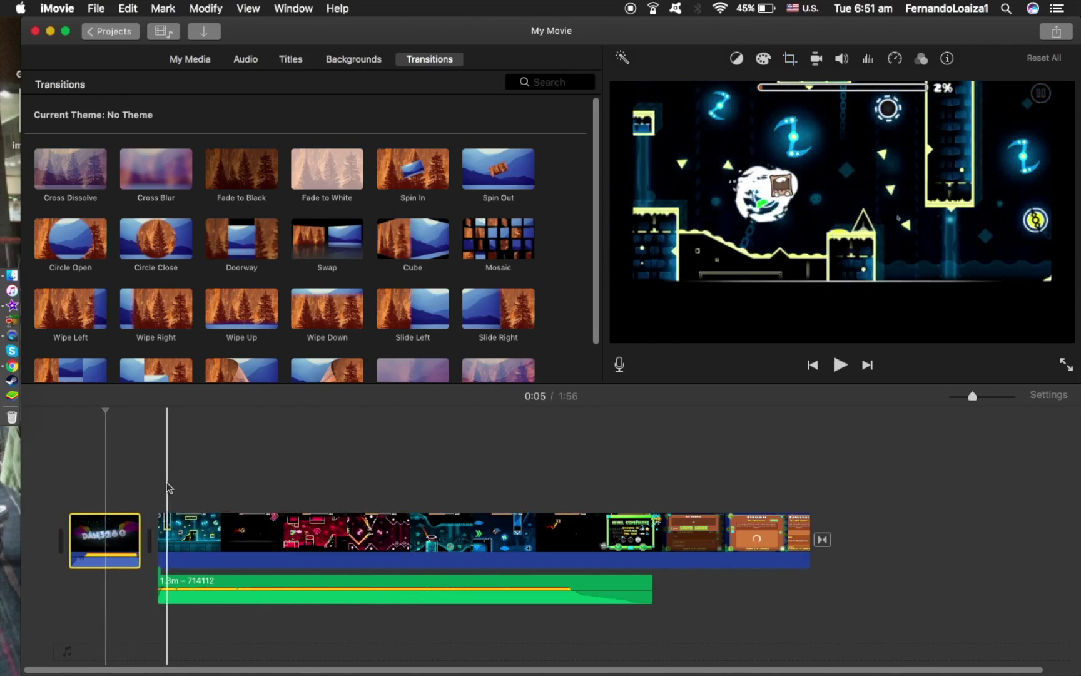
{"action": "left_click", "coordinate": [157, 487]}
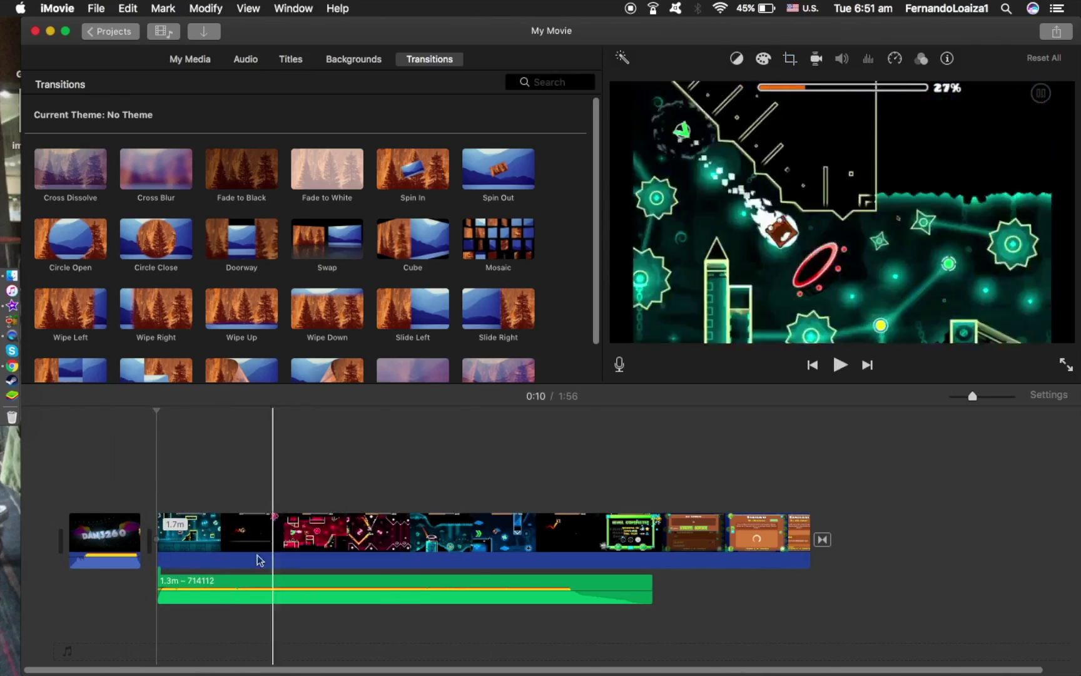
{"action": "left_click", "coordinate": [186, 580]}
{"action": "key", "text": "space"}
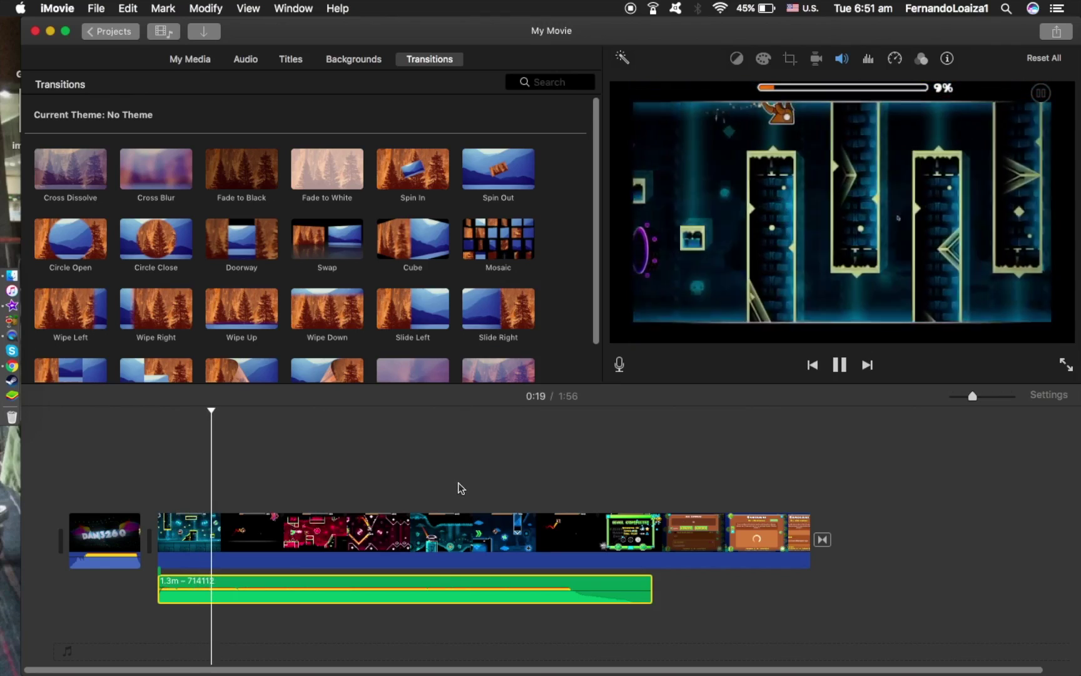
{"action": "key", "text": "space"}
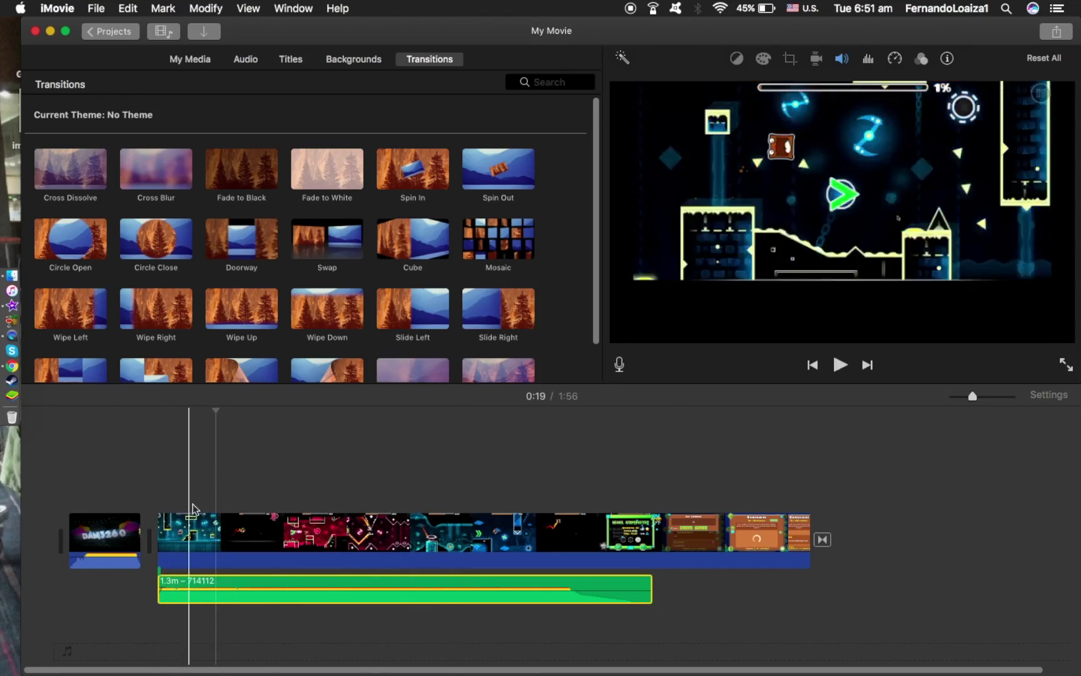
{"action": "left_click", "coordinate": [238, 530]}
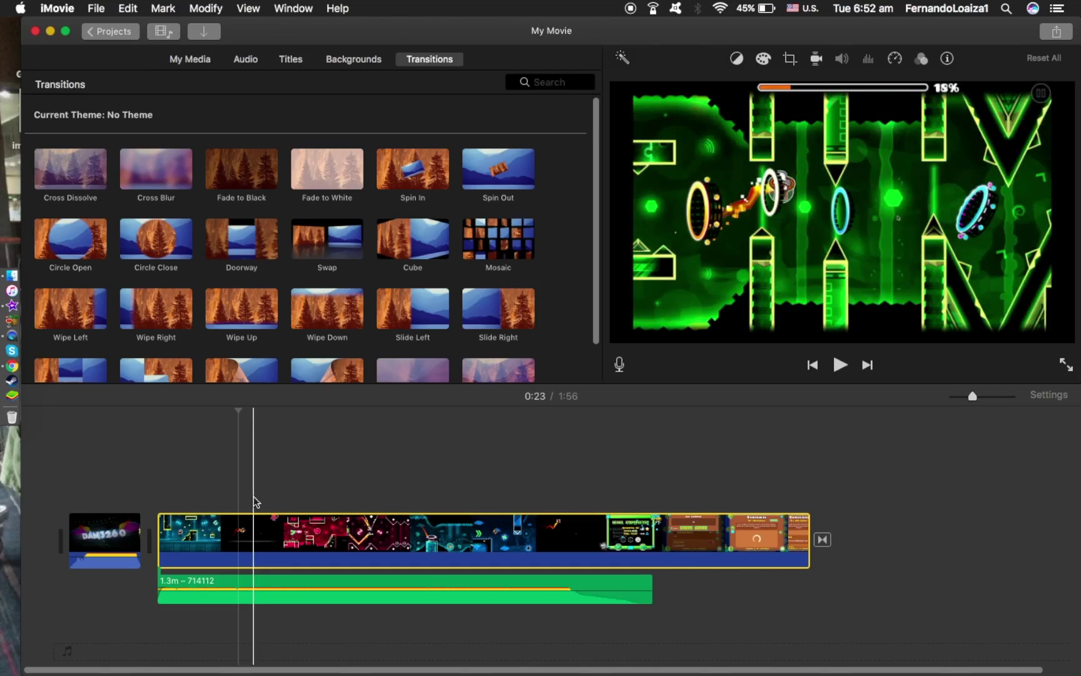
{"action": "left_click", "coordinate": [253, 496]}
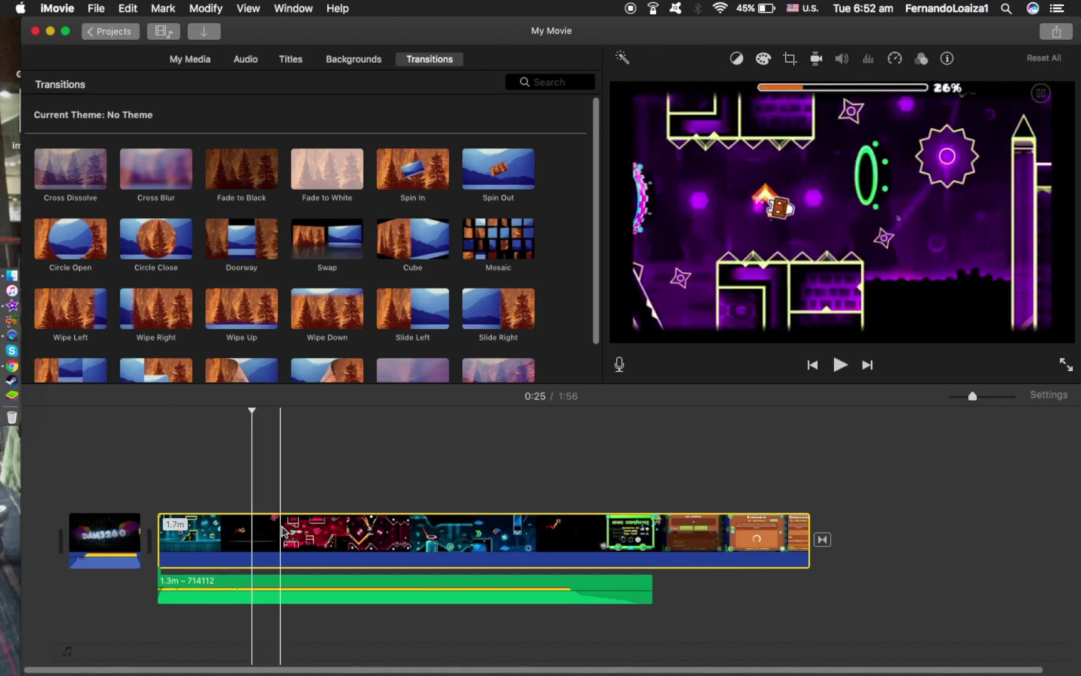